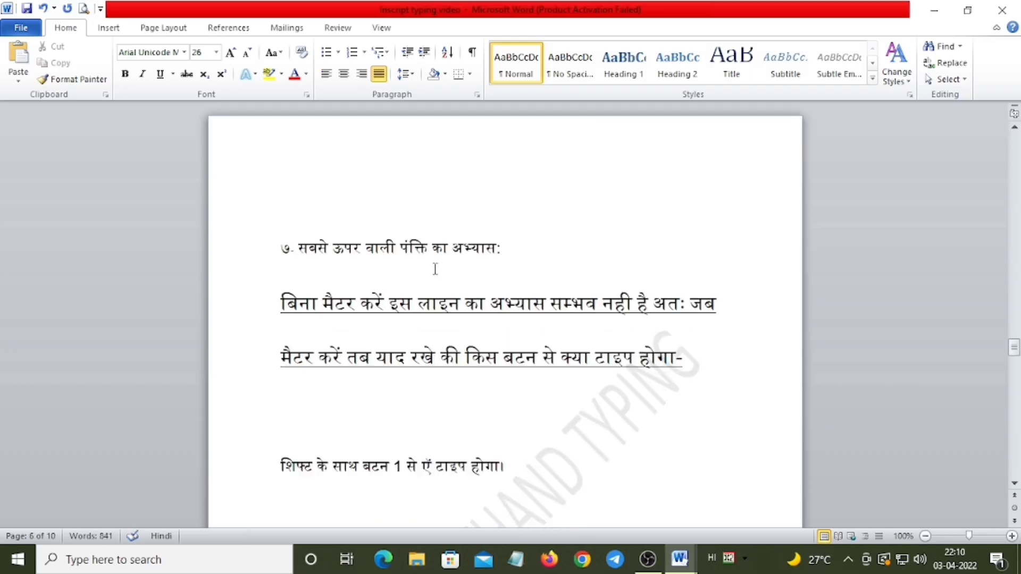
Review section ७ on practising the top row and highlight the Shift + 1 rule with its character ऍ
{"action": "scroll", "coordinate": [428, 263], "scroll_direction": "down", "scroll_amount": 5}
{"action": "scroll", "coordinate": [423, 256], "scroll_direction": "up", "scroll_amount": 1}
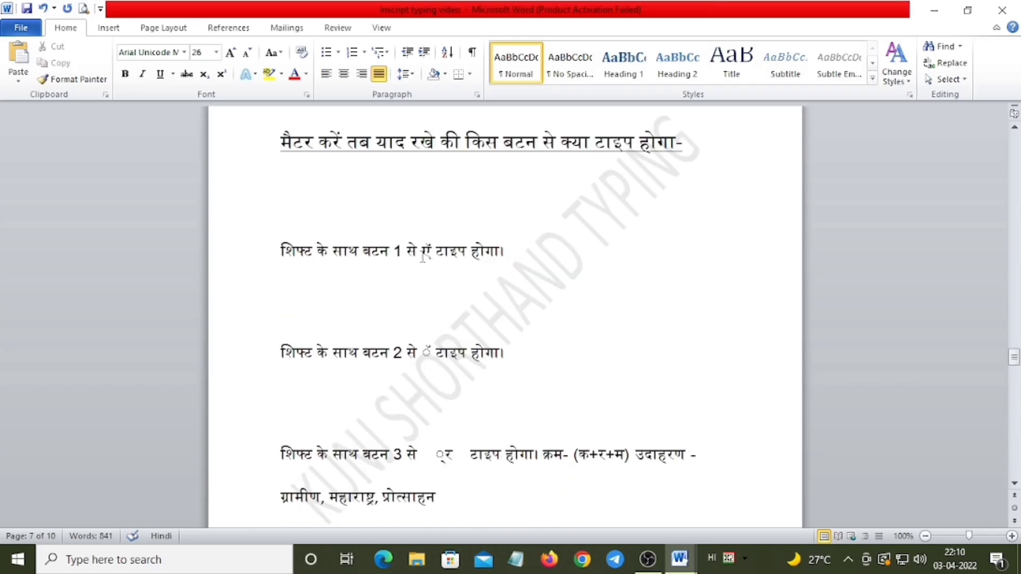
{"action": "scroll", "coordinate": [405, 247], "scroll_direction": "down", "scroll_amount": 1}
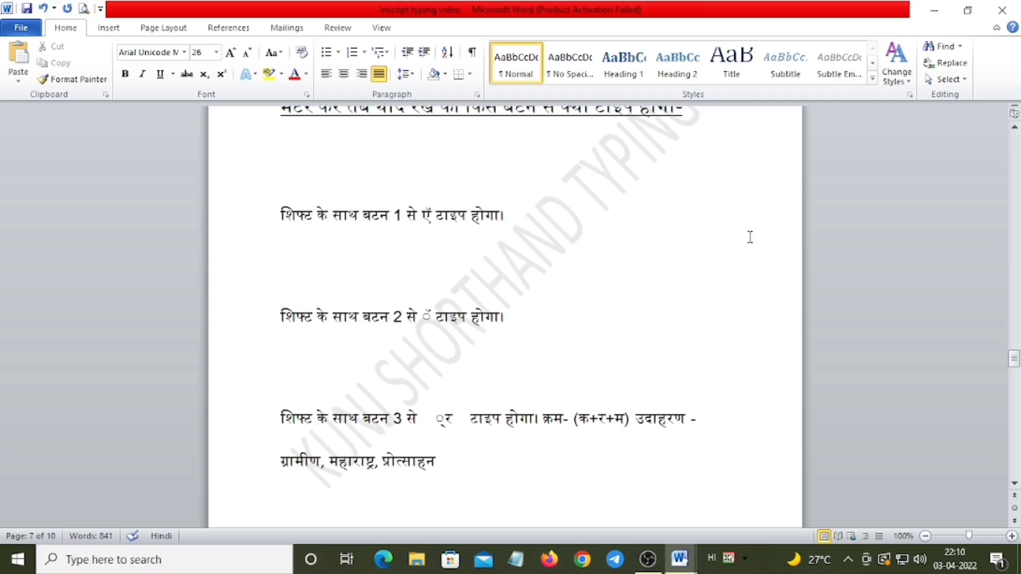
{"action": "scroll", "coordinate": [736, 287], "scroll_direction": "down", "scroll_amount": 1}
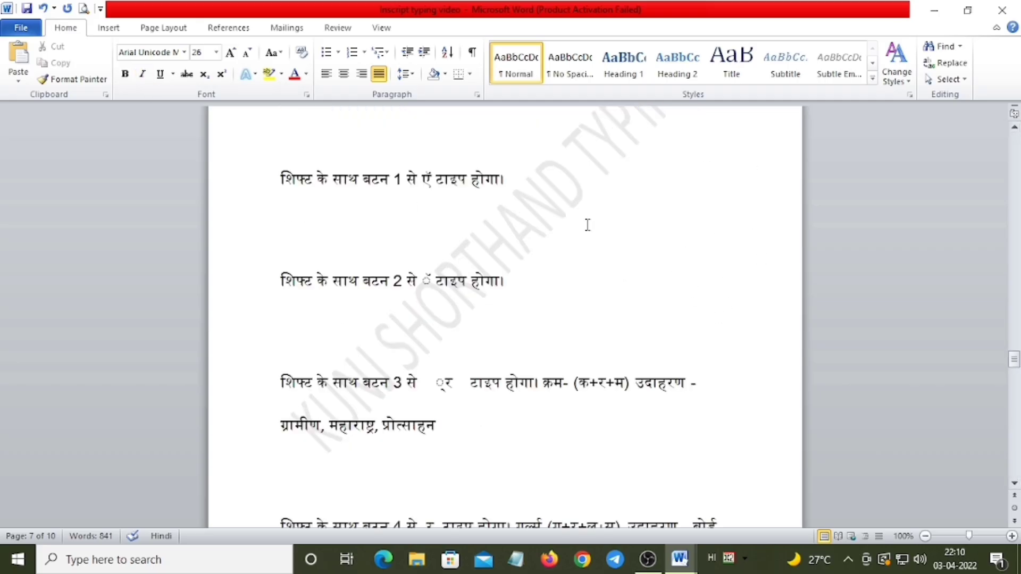
{"action": "left_click", "coordinate": [349, 181]}
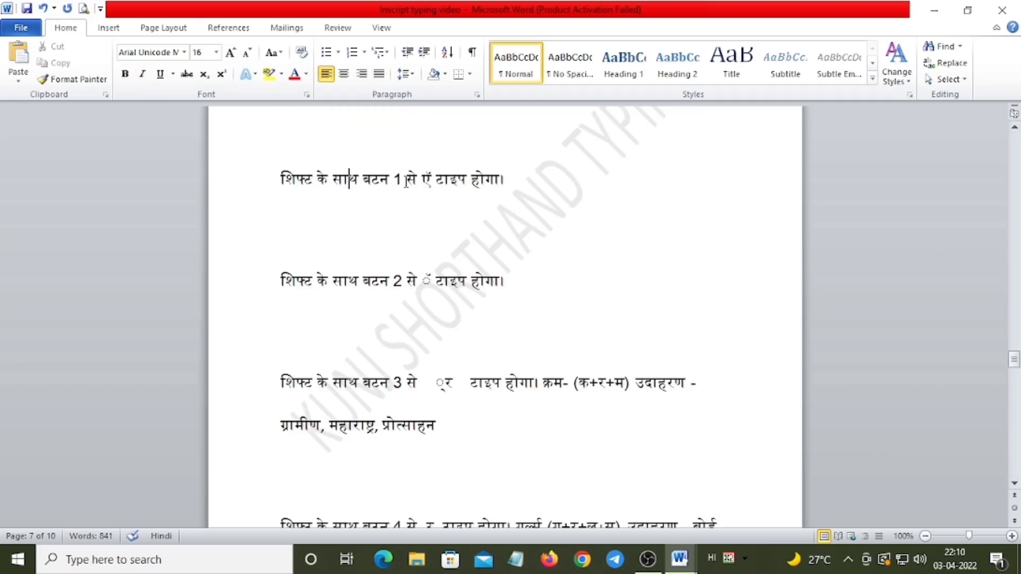
{"action": "left_click_drag", "start_coordinate": [447, 179], "coordinate": [390, 181]}
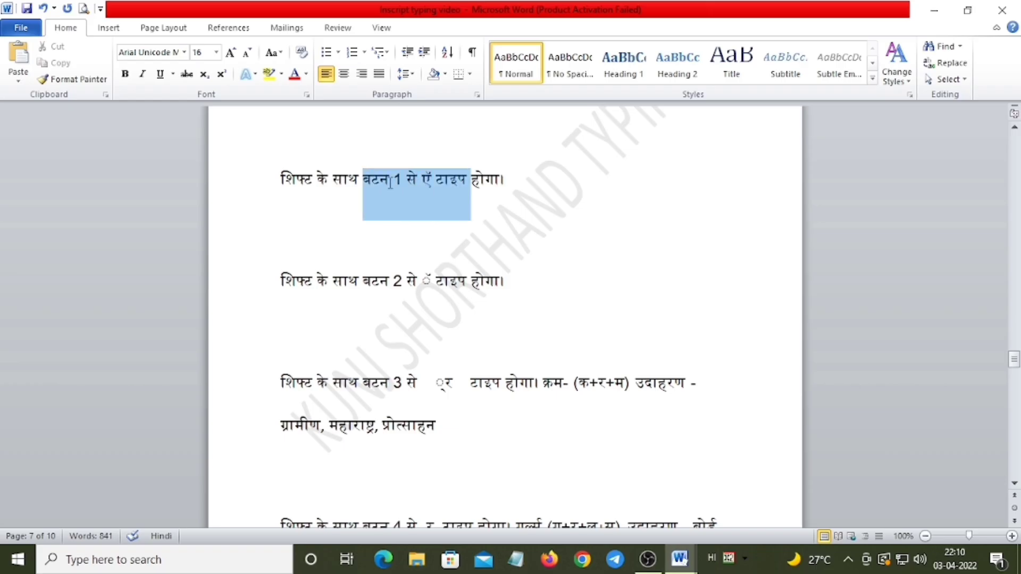
{"action": "left_click", "coordinate": [449, 179]}
{"action": "left_click", "coordinate": [430, 180]}
{"action": "double_click", "coordinate": [430, 181]}
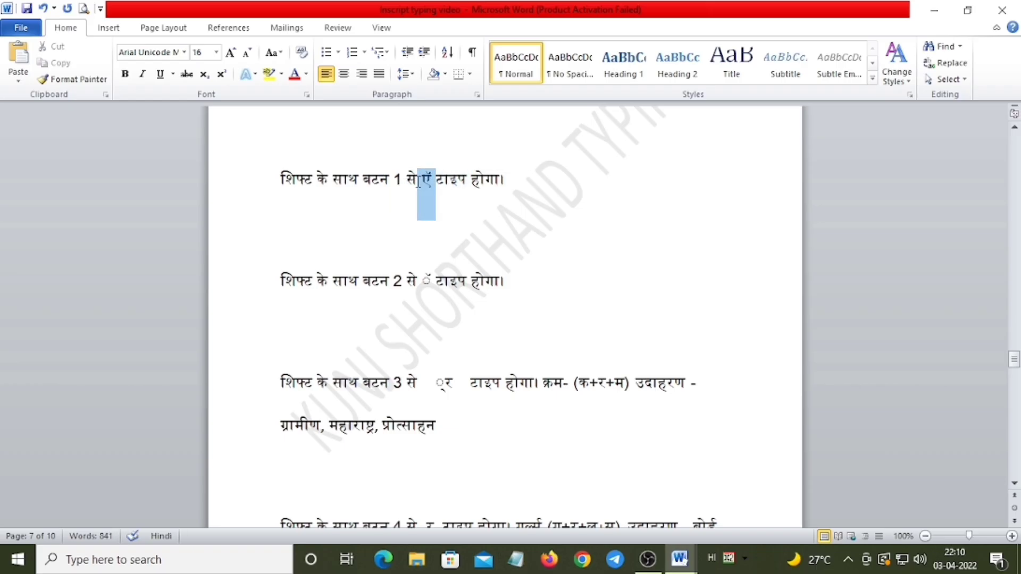
{"action": "left_click", "coordinate": [431, 183]}
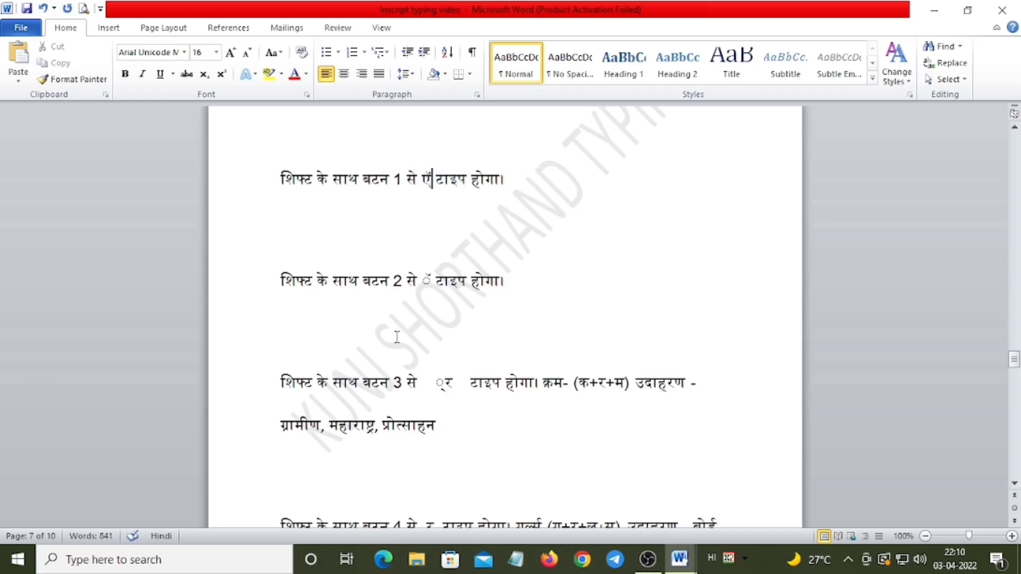
Highlight the Shift + 2 rule, the Shift + 3 rule and its example words ग्रामीण, महाराष्ट्र, प्रोत्साहन for reading
{"action": "left_click_drag", "start_coordinate": [346, 281], "coordinate": [503, 290]}
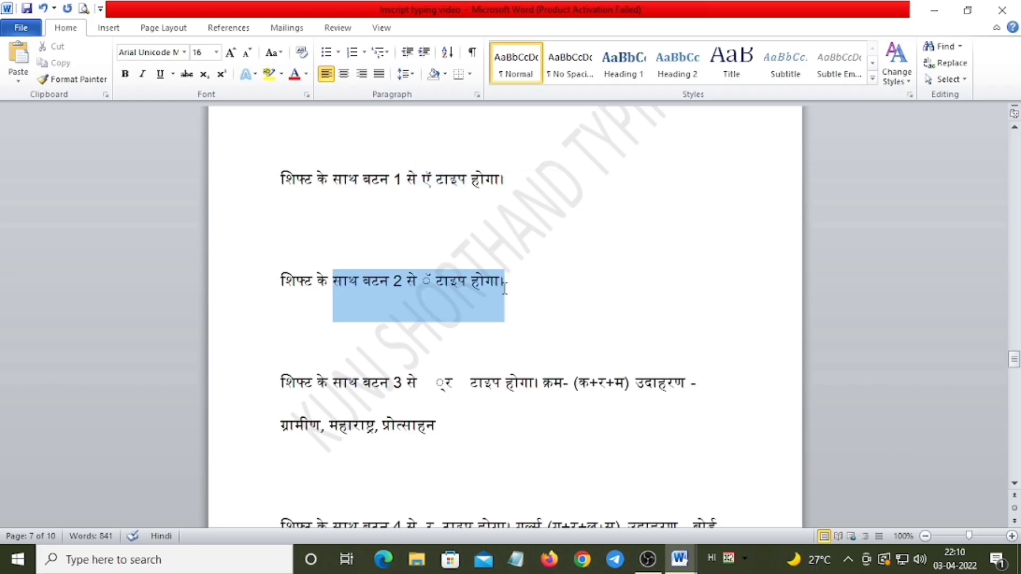
{"action": "left_click", "coordinate": [450, 281]}
{"action": "left_click", "coordinate": [449, 281]}
{"action": "left_click_drag", "start_coordinate": [390, 366], "coordinate": [571, 388]}
{"action": "left_click", "coordinate": [559, 418]}
{"action": "left_click", "coordinate": [497, 420]}
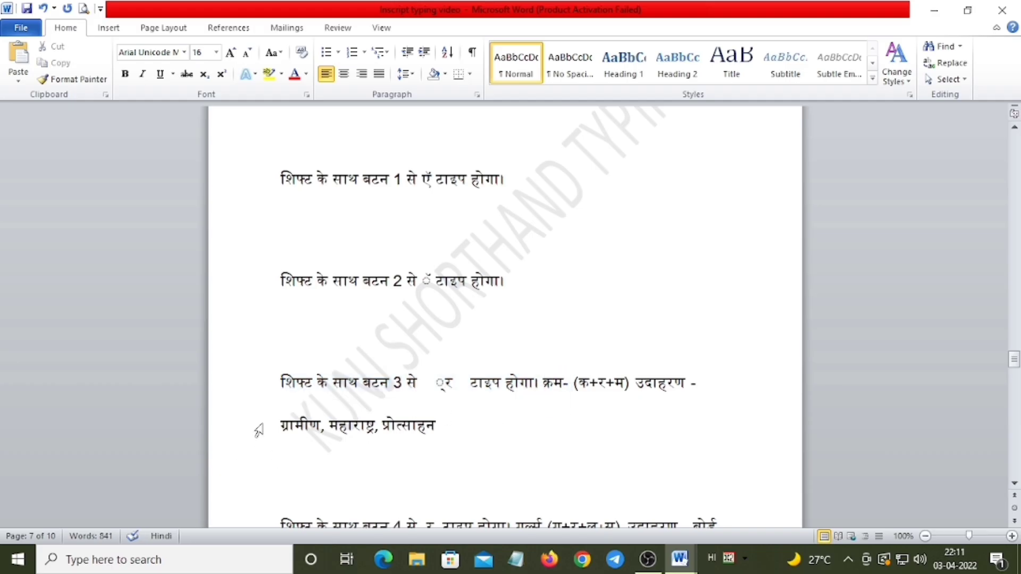
{"action": "left_click", "coordinate": [242, 433]}
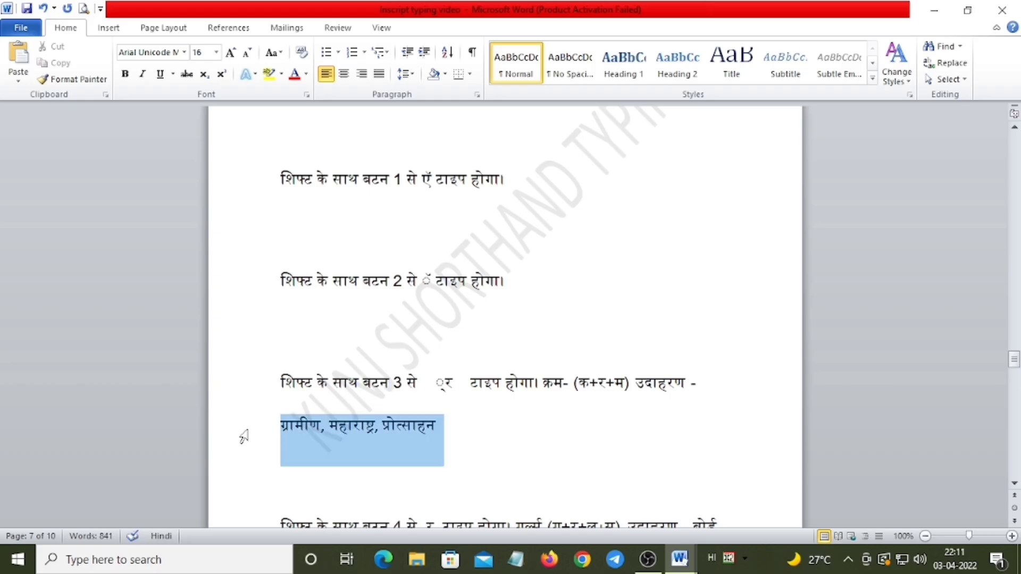
Highlight the Shift + 4 rule for half र् and examine its गर्ल्स example
{"action": "scroll", "coordinate": [449, 325], "scroll_direction": "down", "scroll_amount": 3}
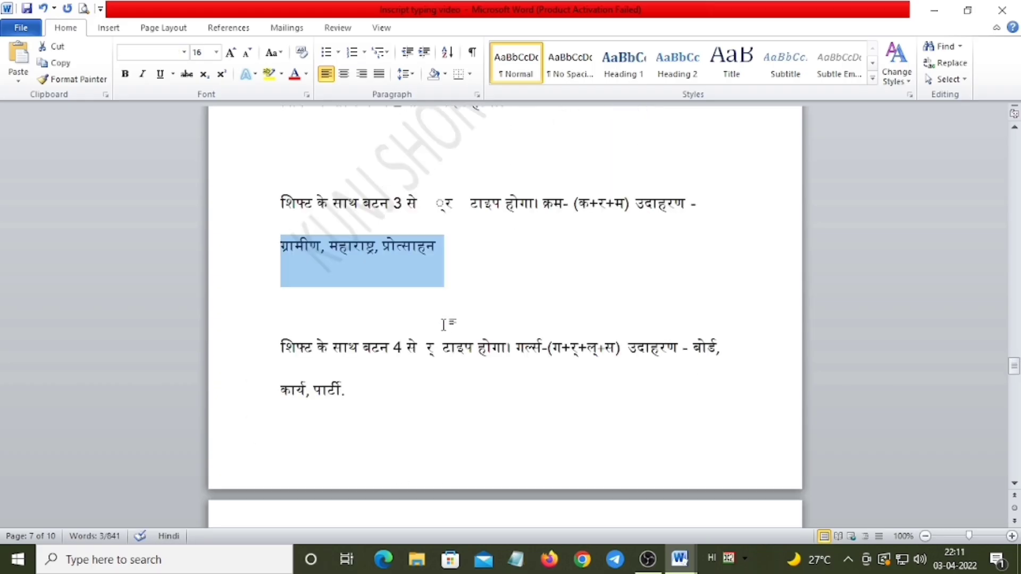
{"action": "left_click", "coordinate": [381, 347]}
{"action": "left_click", "coordinate": [252, 350]}
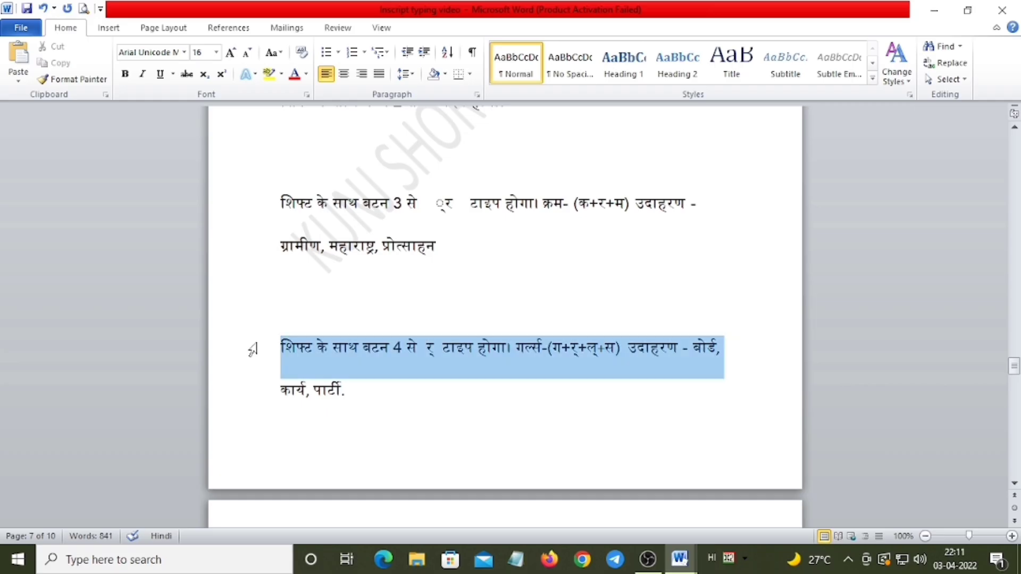
{"action": "left_click", "coordinate": [569, 351]}
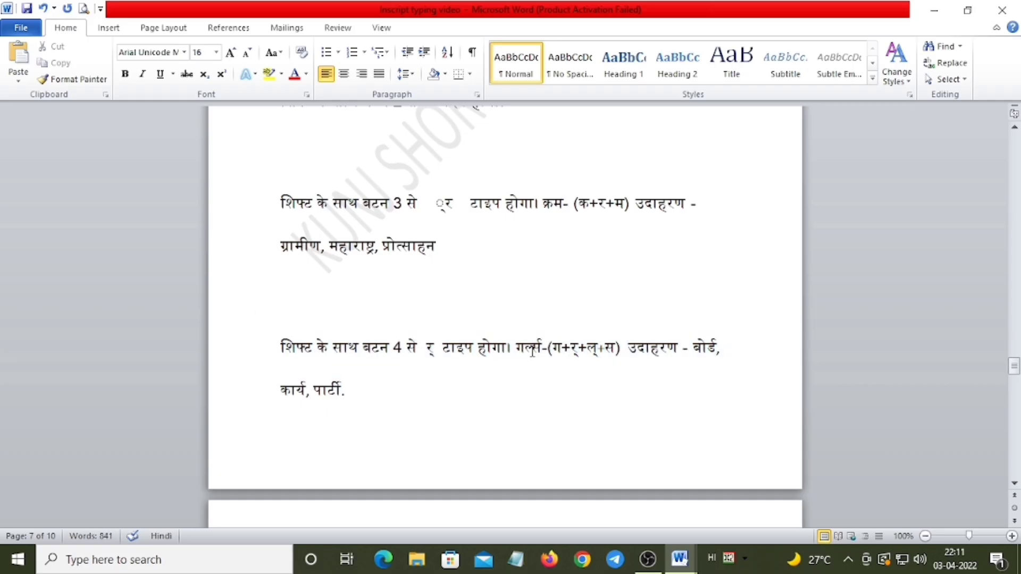
{"action": "double_click", "coordinate": [506, 360]}
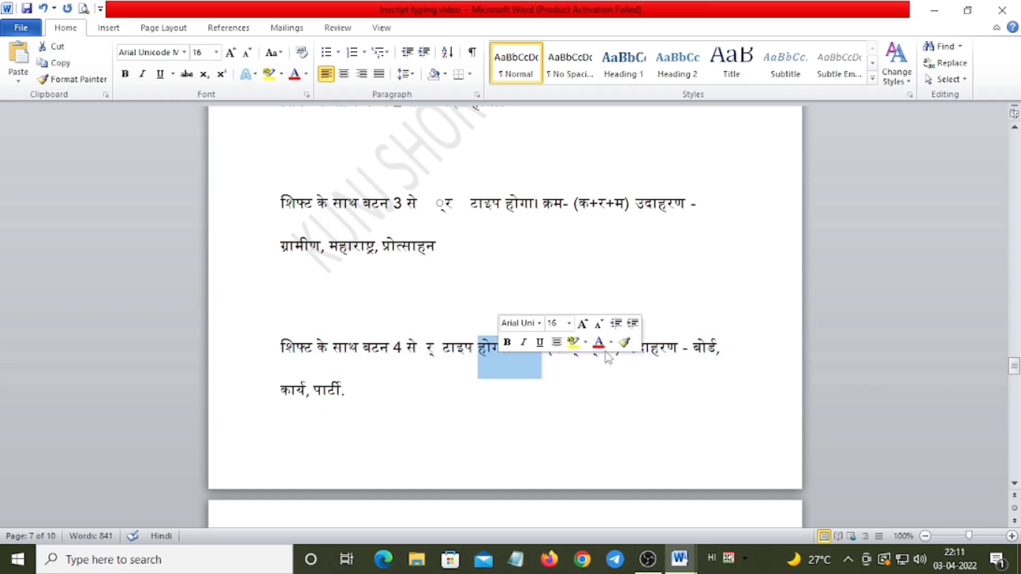
Go through the Shift + 5 to Shift + 8 rules for ज्ञ, त्र, क्ष and श्र, highlighting each line in turn
{"action": "scroll", "coordinate": [545, 370], "scroll_direction": "down", "scroll_amount": 6}
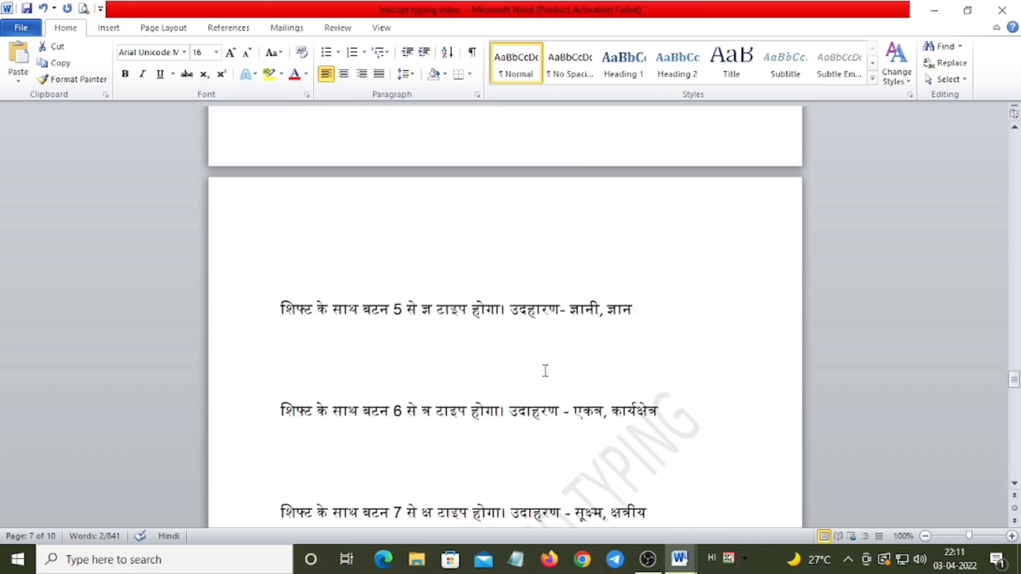
{"action": "scroll", "coordinate": [545, 371], "scroll_direction": "down", "scroll_amount": 2}
{"action": "left_click_drag", "start_coordinate": [288, 207], "coordinate": [908, 208]}
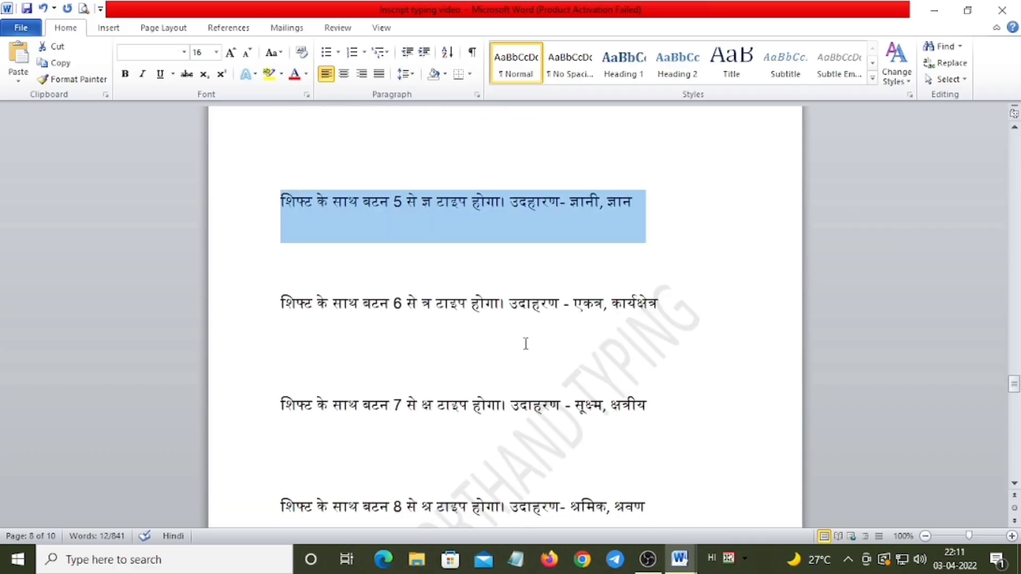
{"action": "left_click_drag", "start_coordinate": [298, 319], "coordinate": [449, 322]}
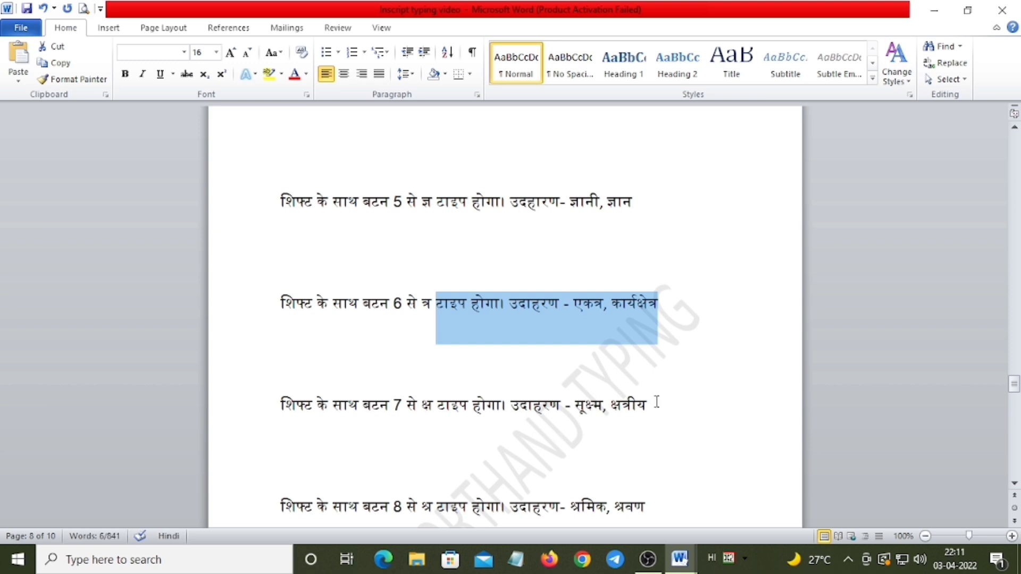
{"action": "left_click_drag", "start_coordinate": [657, 403], "coordinate": [269, 399]}
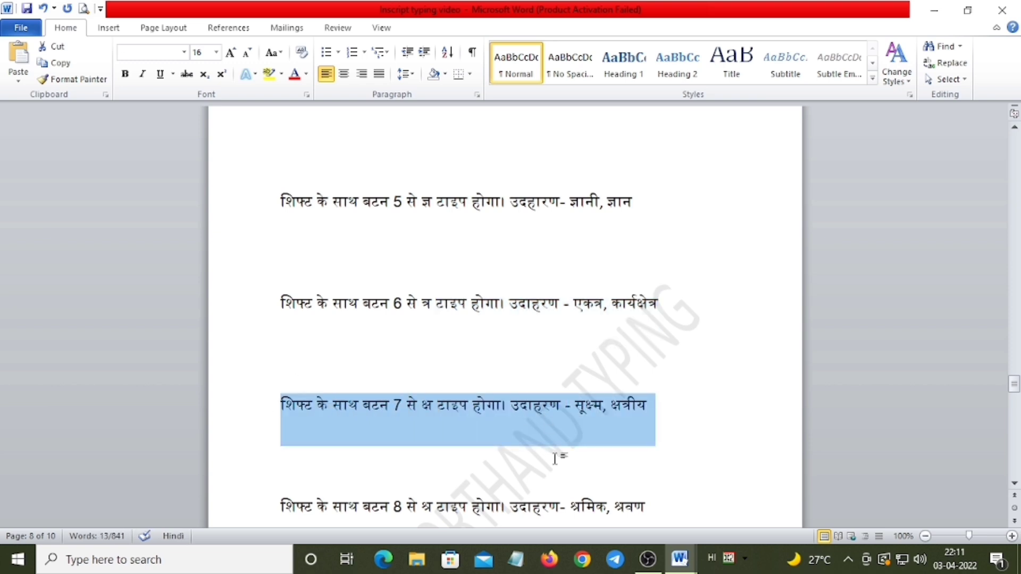
{"action": "scroll", "coordinate": [554, 459], "scroll_direction": "down", "scroll_amount": 5}
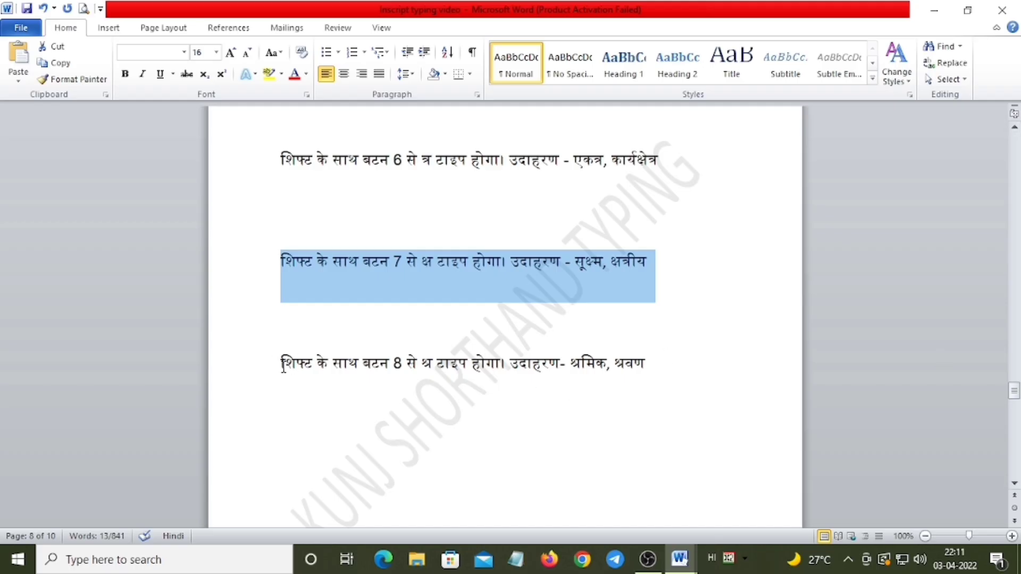
{"action": "left_click_drag", "start_coordinate": [282, 367], "coordinate": [695, 367]}
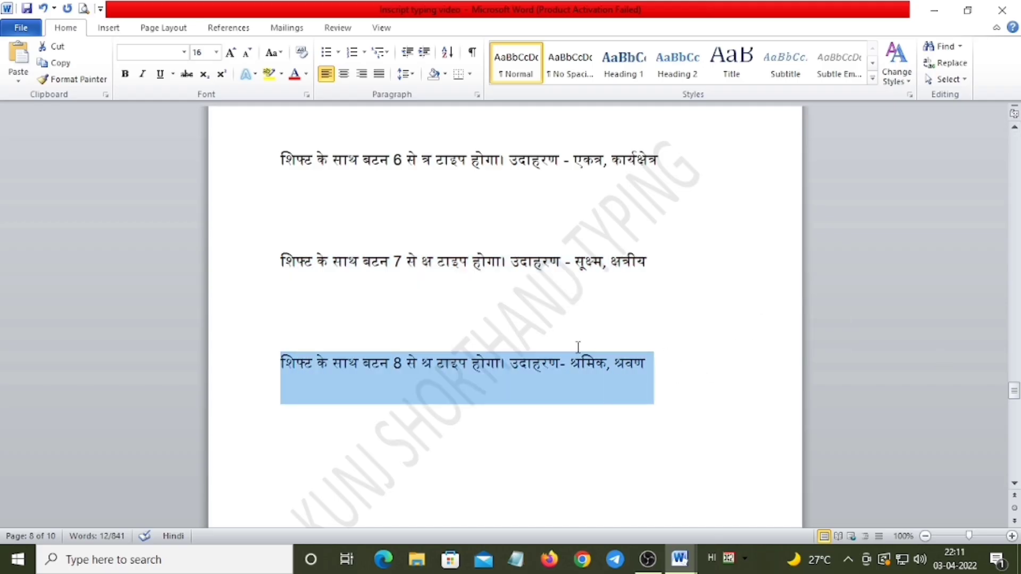
{"action": "scroll", "coordinate": [578, 348], "scroll_direction": "down", "scroll_amount": 6}
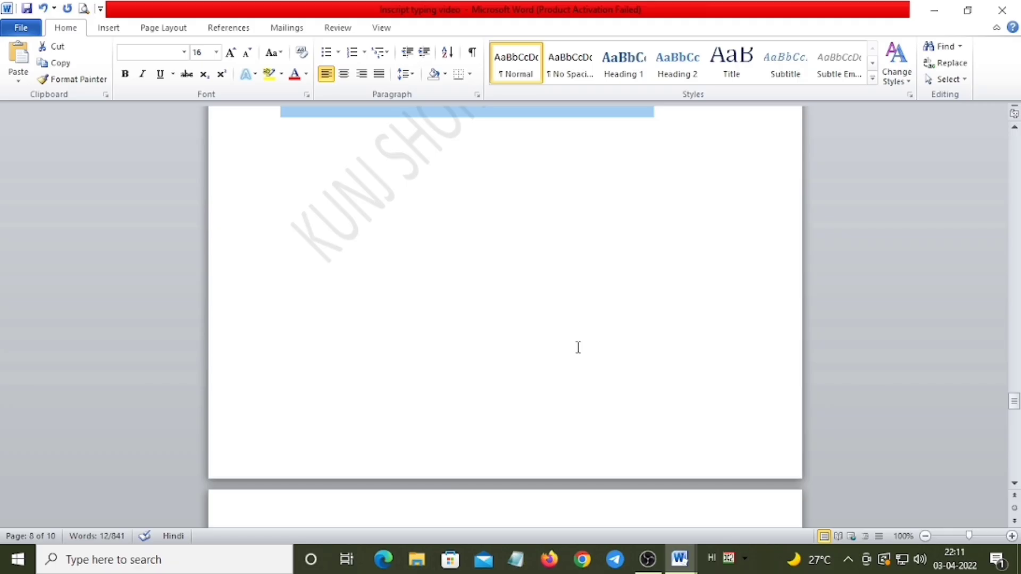
{"action": "scroll", "coordinate": [578, 347], "scroll_direction": "up", "scroll_amount": 4}
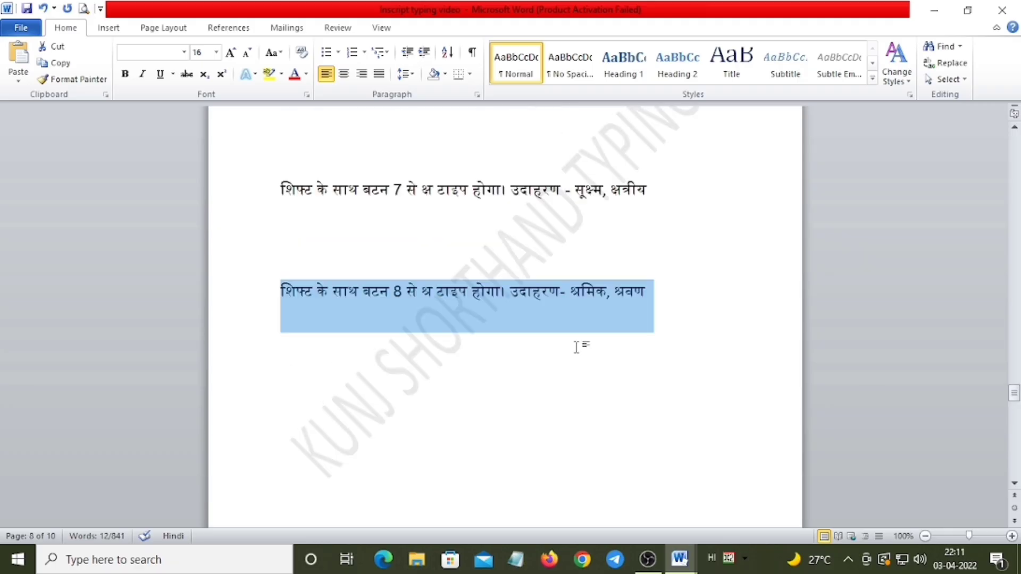
Read through practice passage १ about the butterfly park, selecting the whole paragraph and clearing the selection
{"action": "scroll", "coordinate": [577, 347], "scroll_direction": "down", "scroll_amount": 1}
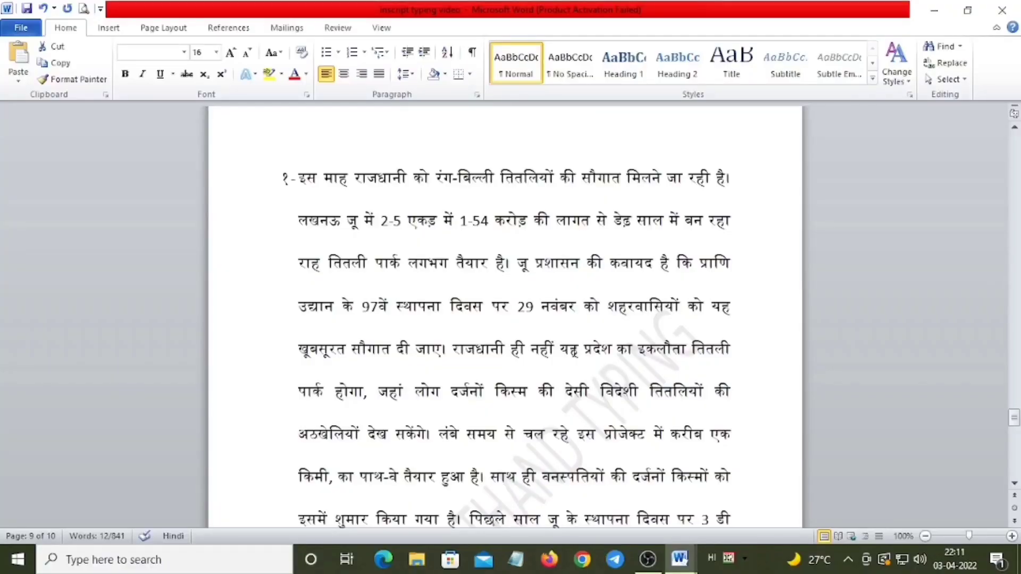
{"action": "scroll", "coordinate": [575, 351], "scroll_direction": "down", "scroll_amount": 3}
{"action": "scroll", "coordinate": [575, 351], "scroll_direction": "up", "scroll_amount": 3}
{"action": "left_click_drag", "start_coordinate": [299, 178], "coordinate": [654, 506]}
{"action": "scroll", "coordinate": [573, 429], "scroll_direction": "up", "scroll_amount": 4}
{"action": "scroll", "coordinate": [573, 430], "scroll_direction": "down", "scroll_amount": 3}
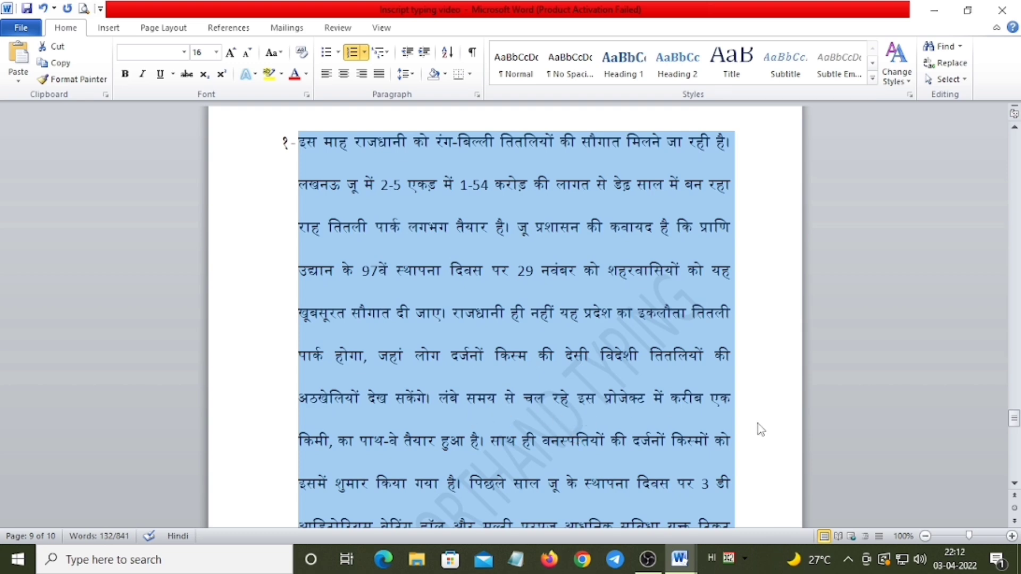
{"action": "scroll", "coordinate": [758, 424], "scroll_direction": "down", "scroll_amount": 4}
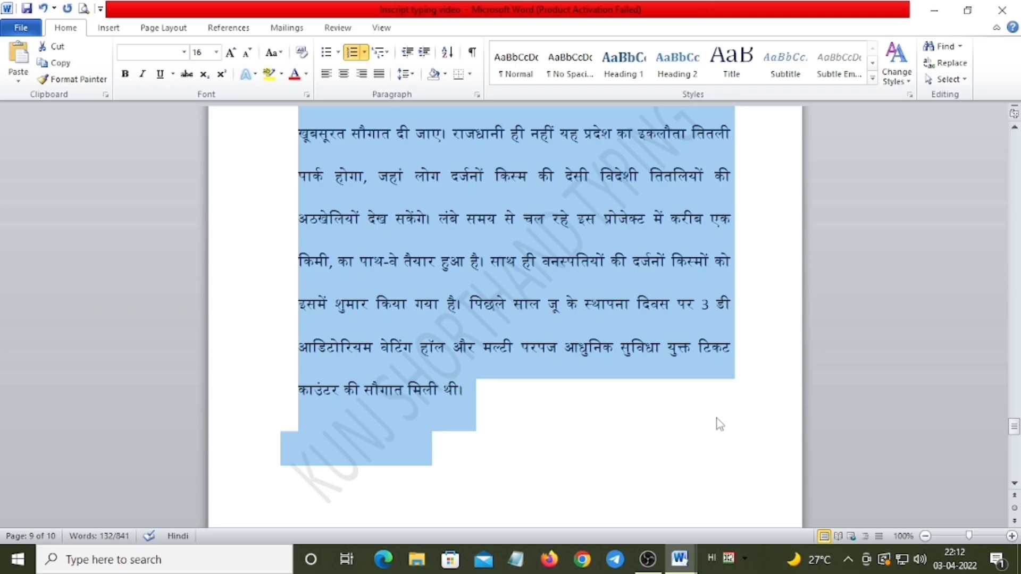
{"action": "left_click", "coordinate": [576, 428]}
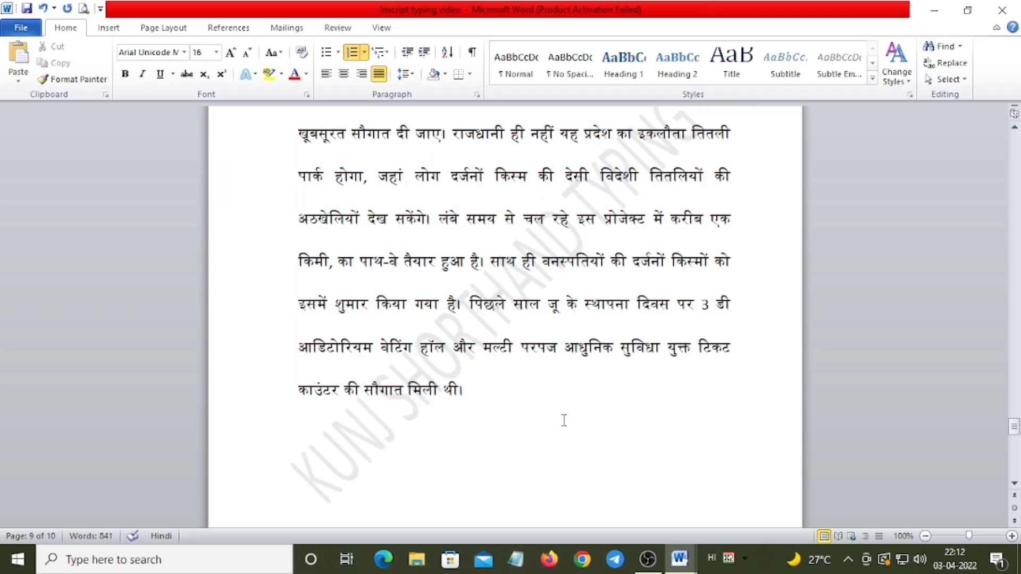
Read through practice passage २ about देवोत्थानी एकादशी, selecting the whole paragraph and clearing the selection
{"action": "scroll", "coordinate": [564, 420], "scroll_direction": "down", "scroll_amount": 6}
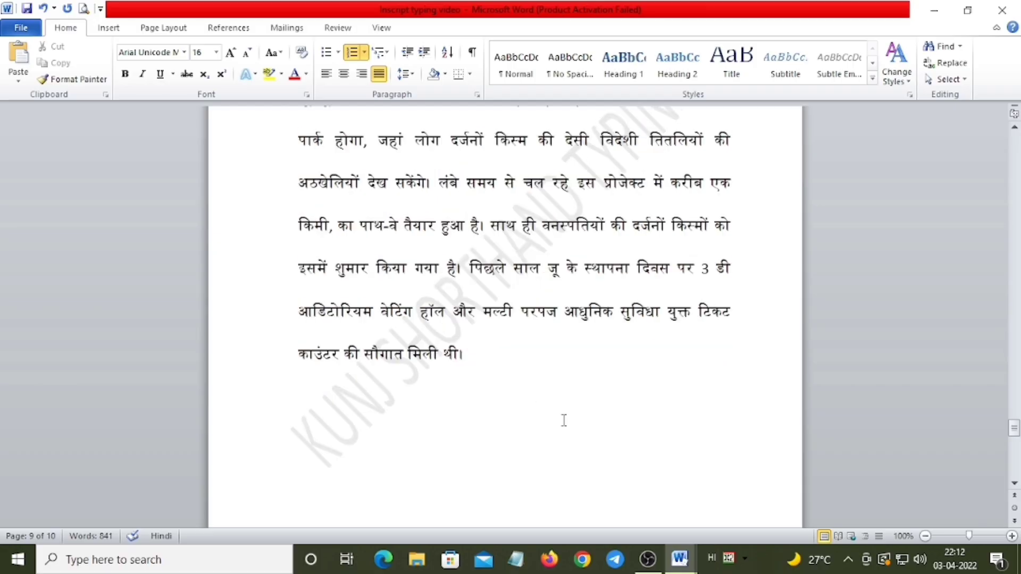
{"action": "scroll", "coordinate": [564, 420], "scroll_direction": "down", "scroll_amount": 2}
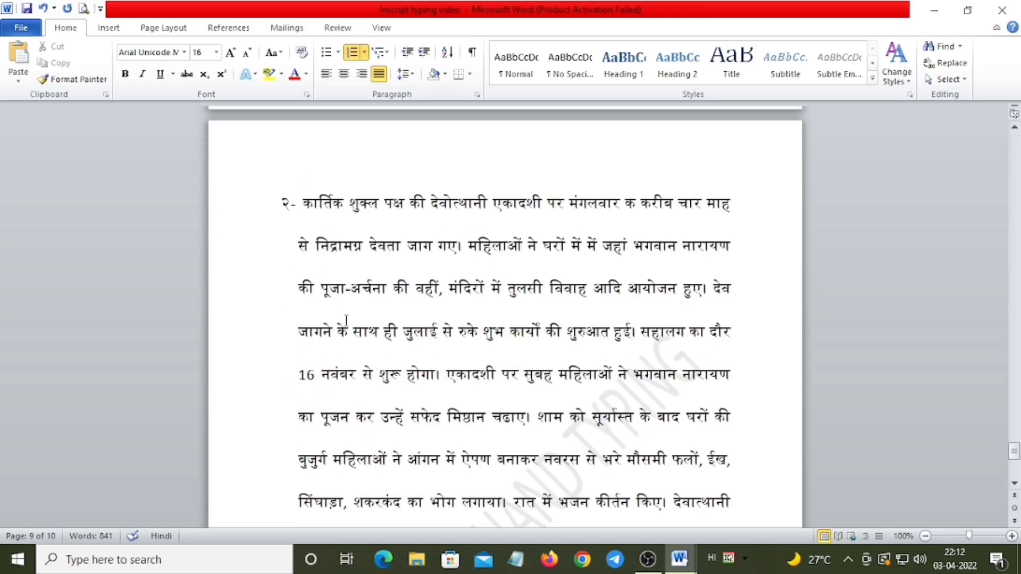
{"action": "left_click", "coordinate": [300, 203]}
{"action": "left_click_drag", "start_coordinate": [299, 218], "coordinate": [650, 390]}
{"action": "scroll", "coordinate": [585, 346], "scroll_direction": "up", "scroll_amount": 3}
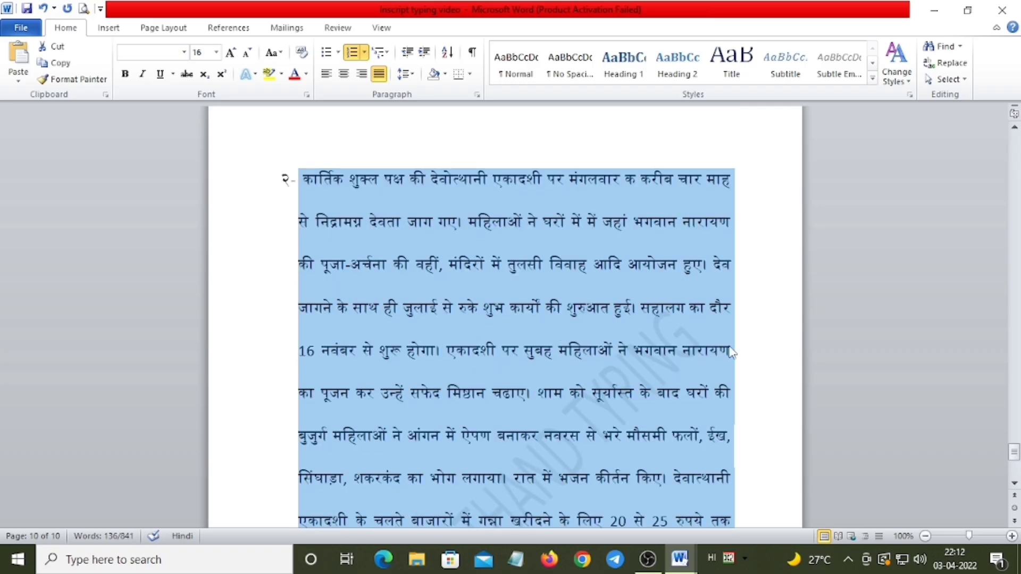
{"action": "scroll", "coordinate": [750, 351], "scroll_direction": "down", "scroll_amount": 2}
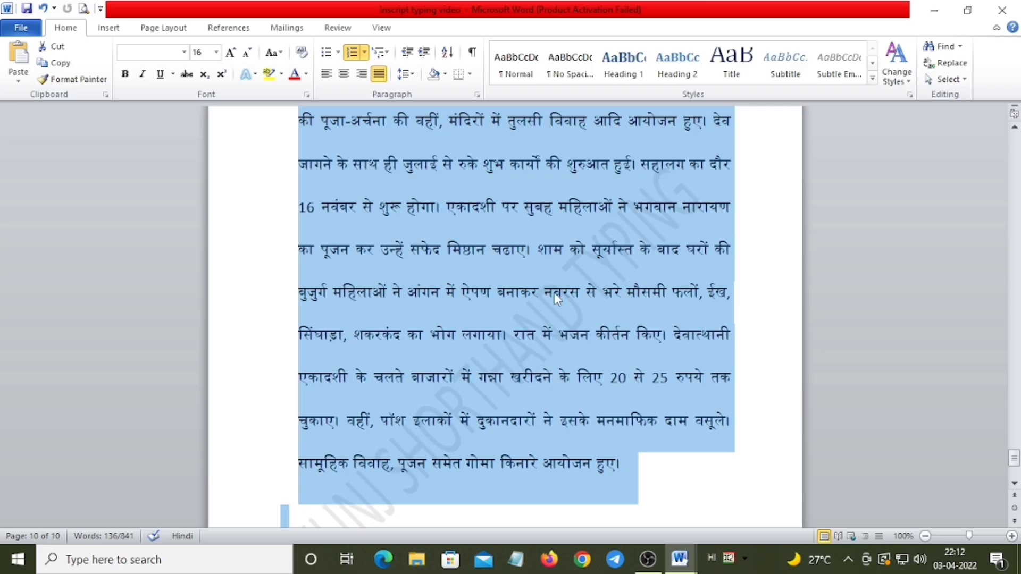
{"action": "left_click", "coordinate": [506, 287]}
{"action": "scroll", "coordinate": [511, 315], "scroll_direction": "up", "scroll_amount": 3}
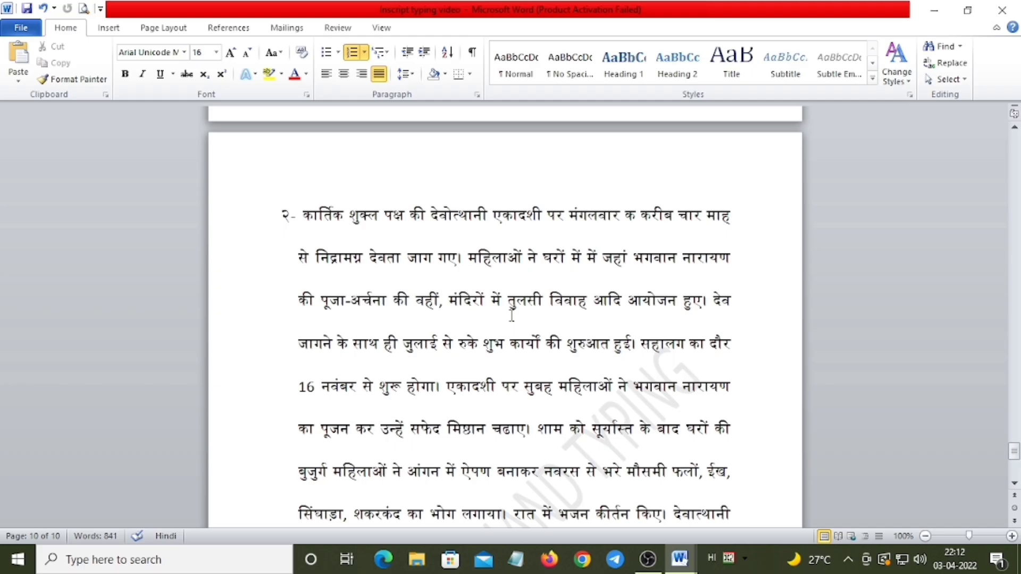
{"action": "scroll", "coordinate": [500, 324], "scroll_direction": "down", "scroll_amount": 3}
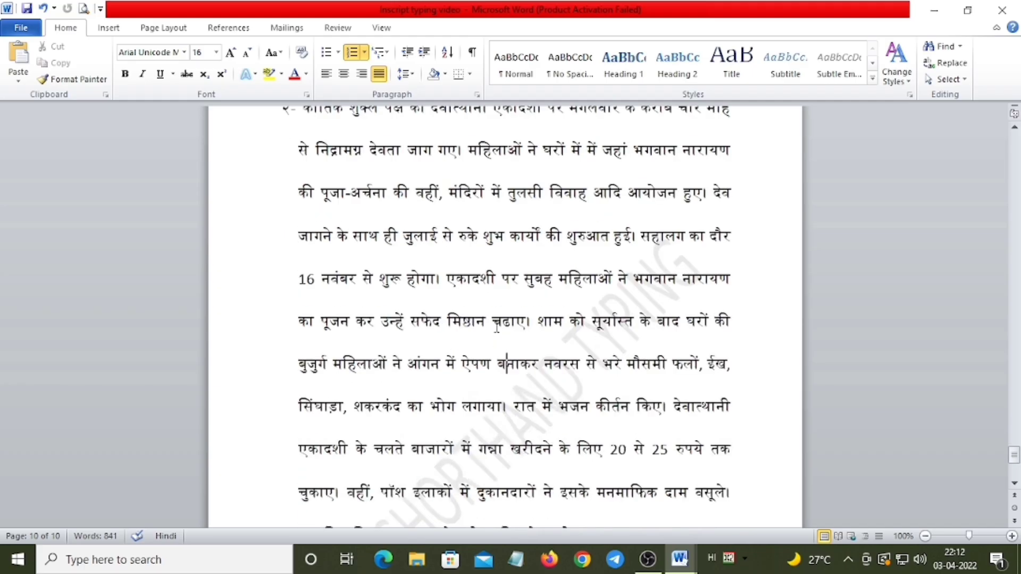
{"action": "scroll", "coordinate": [496, 327], "scroll_direction": "down", "scroll_amount": 1}
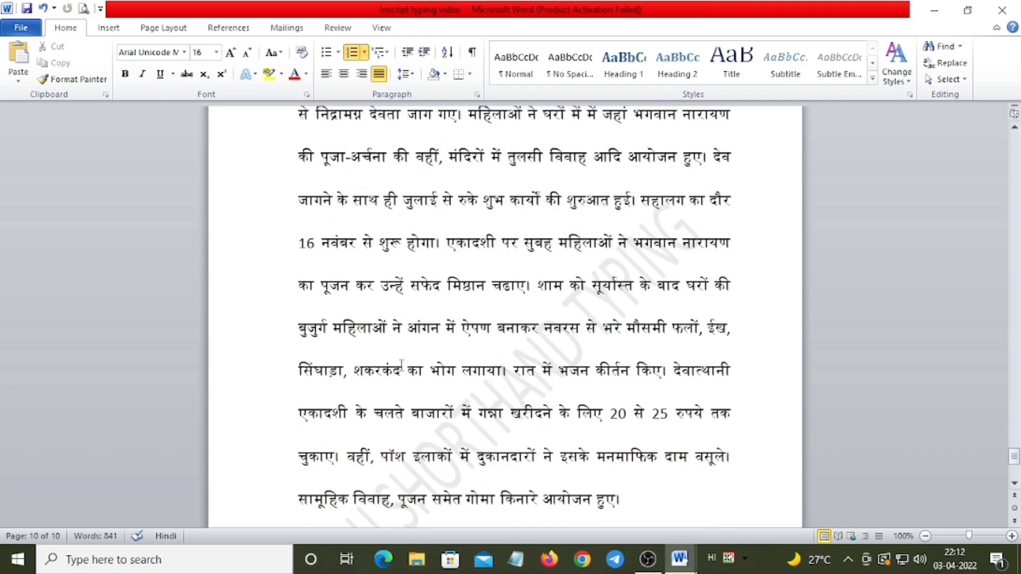
{"action": "scroll", "coordinate": [376, 319], "scroll_direction": "up", "scroll_amount": 3}
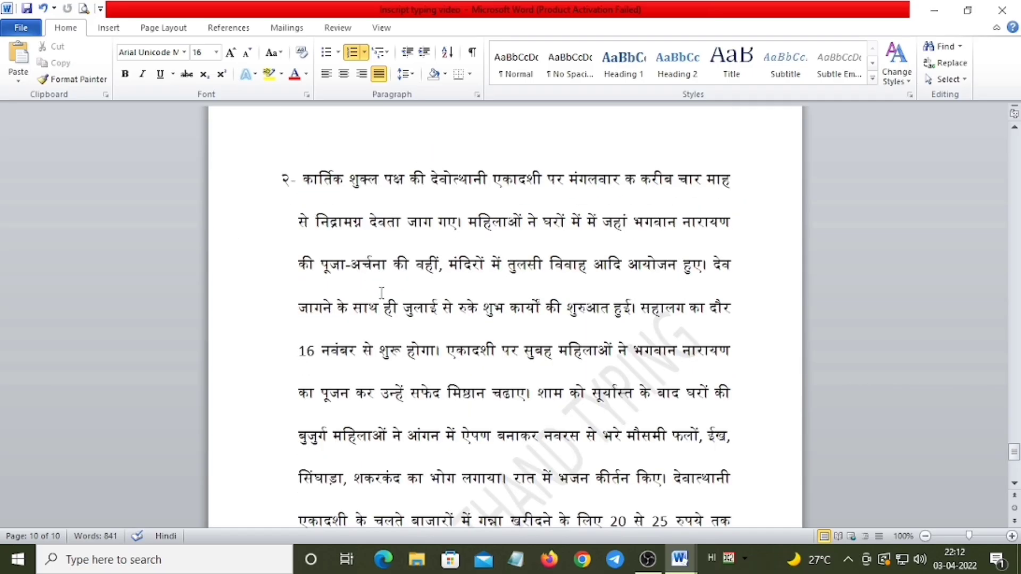
{"action": "scroll", "coordinate": [381, 293], "scroll_direction": "down", "scroll_amount": 6}
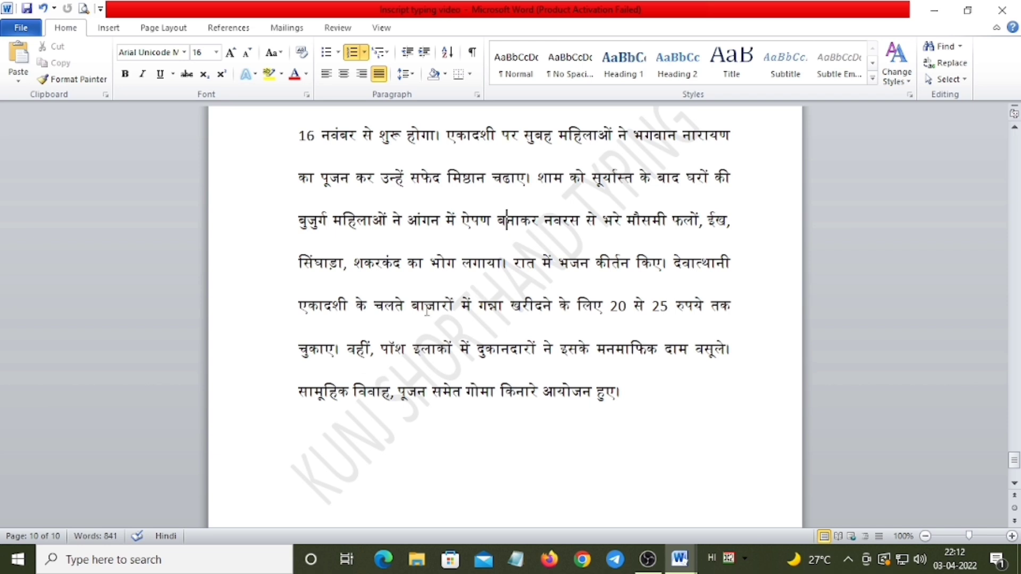
Read the last three lines of passage २ word by word, selecting इलाकों and clearing the selection
{"action": "left_click", "coordinate": [426, 305]}
{"action": "left_click", "coordinate": [472, 305]}
{"action": "left_click", "coordinate": [492, 307]}
{"action": "left_click", "coordinate": [511, 306]}
{"action": "triple_click", "coordinate": [407, 349]}
{"action": "left_click", "coordinate": [434, 357]}
{"action": "left_click", "coordinate": [423, 345]}
{"action": "left_click", "coordinate": [404, 346]}
{"action": "left_click_drag", "start_coordinate": [412, 349], "coordinate": [456, 355]}
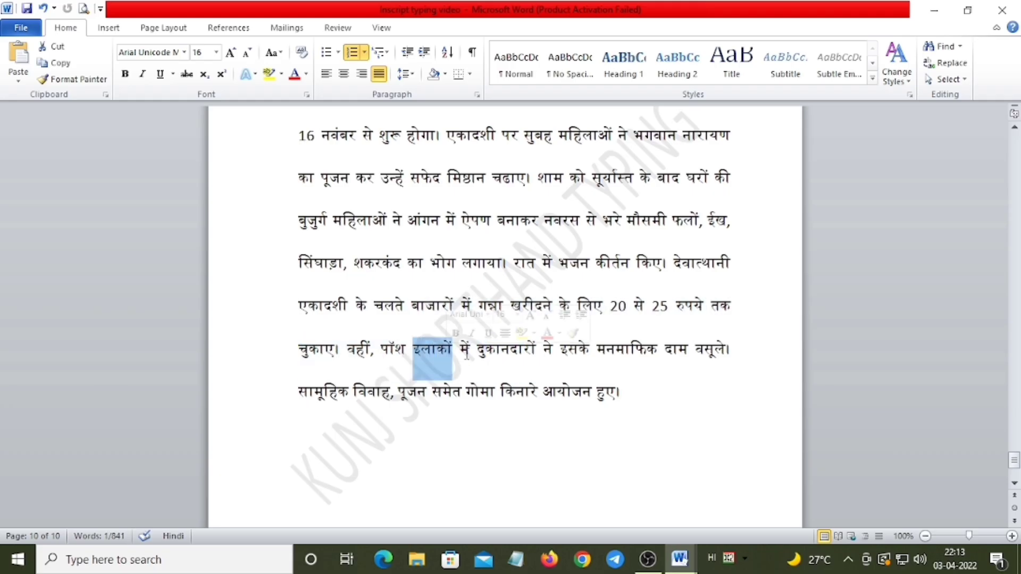
{"action": "left_click", "coordinate": [467, 351]}
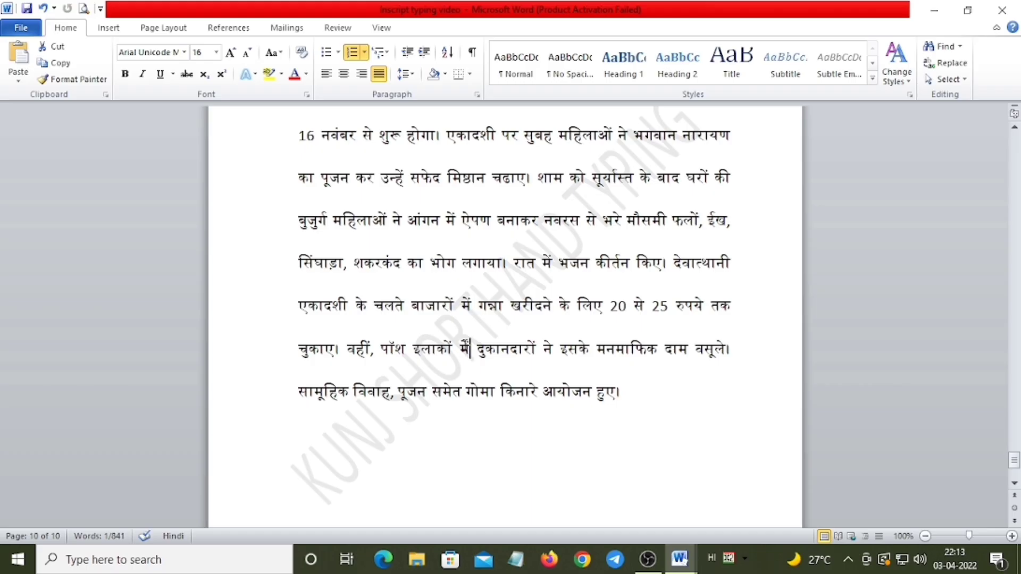
{"action": "left_click", "coordinate": [480, 394]}
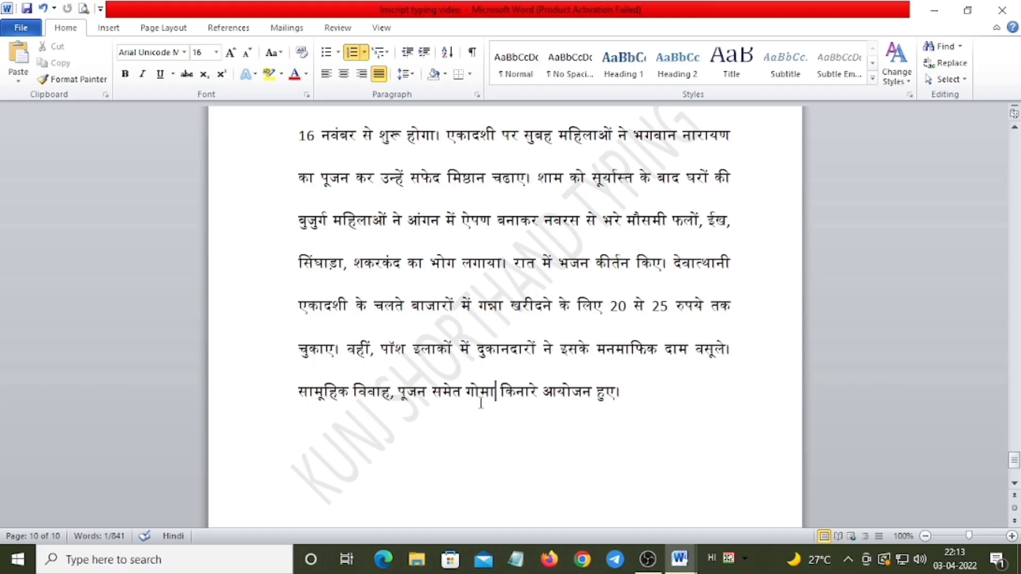
Review practice passage २ again, pointing out words around सफेद मिष्ठान and ऐपण बनाकर नवरस, and return to its opening lines
{"action": "scroll", "coordinate": [357, 396], "scroll_direction": "up", "scroll_amount": 5}
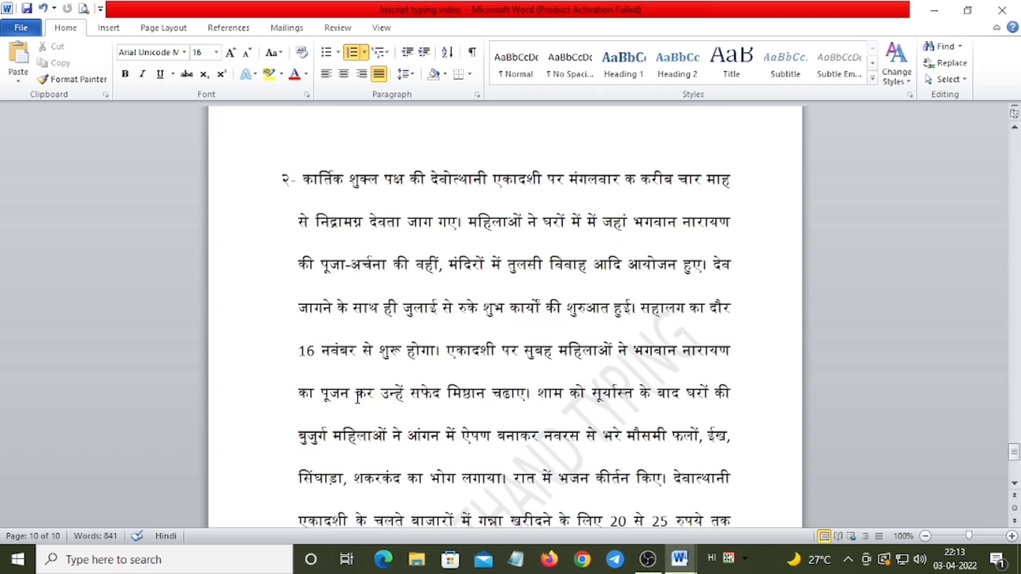
{"action": "key", "text": "Down"}
{"action": "left_click", "coordinate": [409, 397]}
{"action": "left_click", "coordinate": [462, 439]}
{"action": "left_click", "coordinate": [492, 444]}
{"action": "left_click", "coordinate": [552, 446]}
{"action": "scroll", "coordinate": [521, 436], "scroll_direction": "down", "scroll_amount": 3}
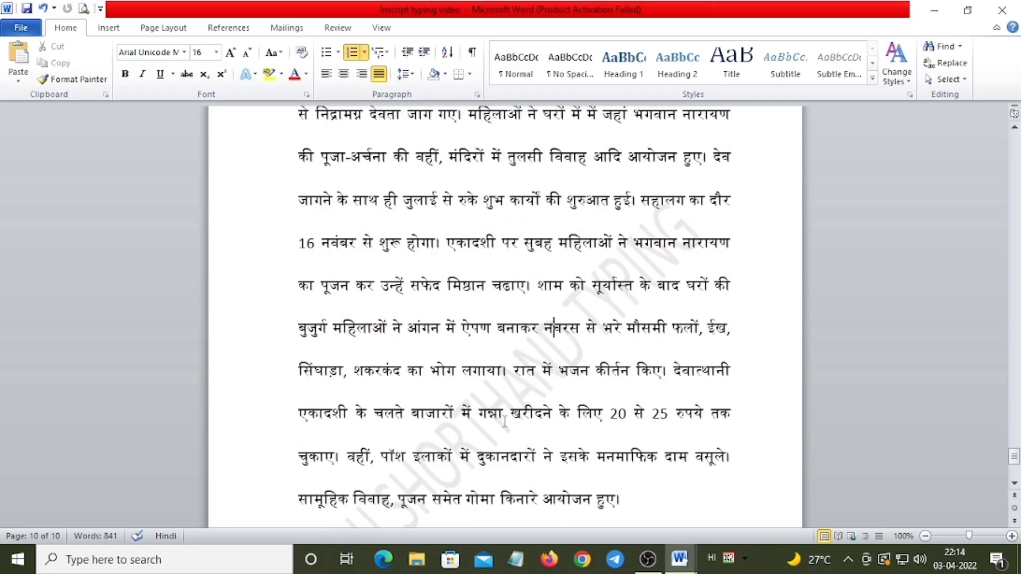
{"action": "scroll", "coordinate": [504, 422], "scroll_direction": "down", "scroll_amount": 3}
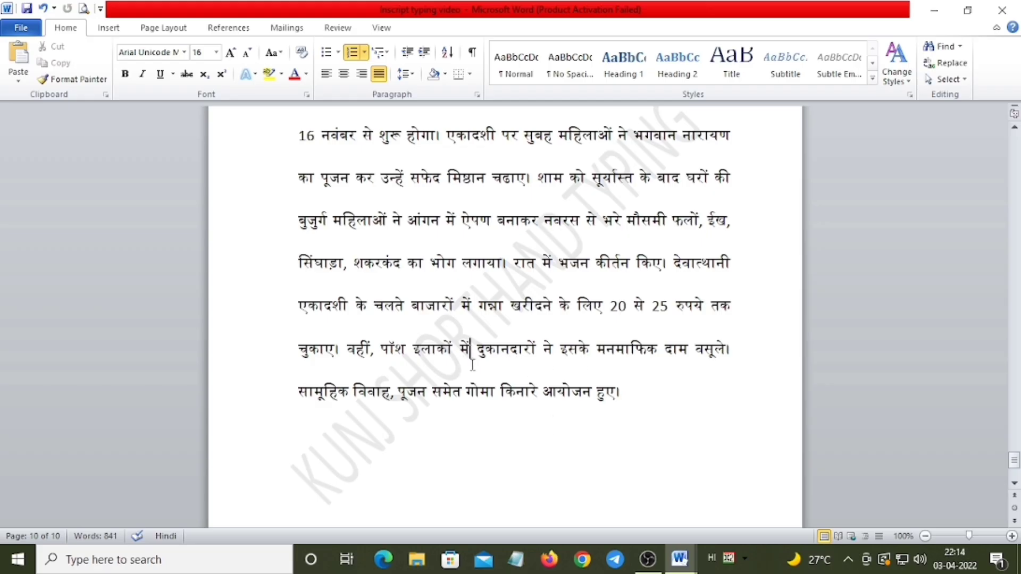
{"action": "scroll", "coordinate": [525, 405], "scroll_direction": "up", "scroll_amount": 2}
{"action": "scroll", "coordinate": [524, 405], "scroll_direction": "up", "scroll_amount": 1}
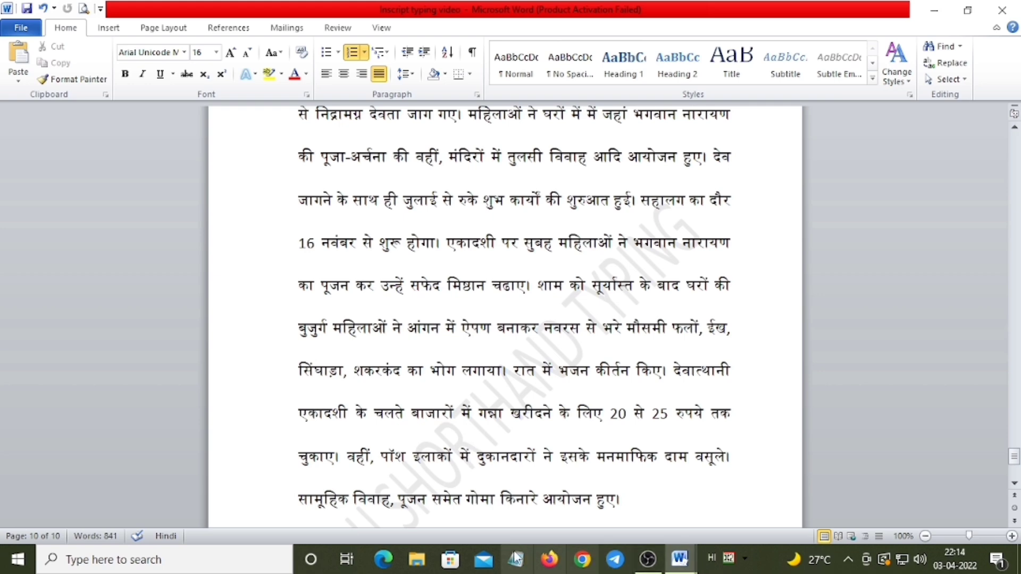
{"action": "scroll", "coordinate": [503, 382], "scroll_direction": "up", "scroll_amount": 1}
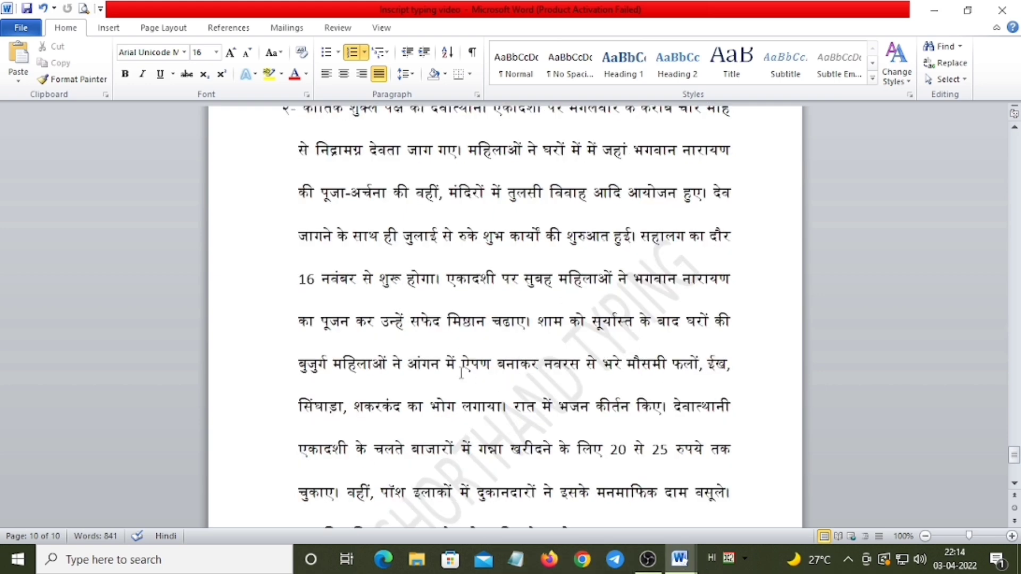
{"action": "scroll", "coordinate": [459, 289], "scroll_direction": "up", "scroll_amount": 1}
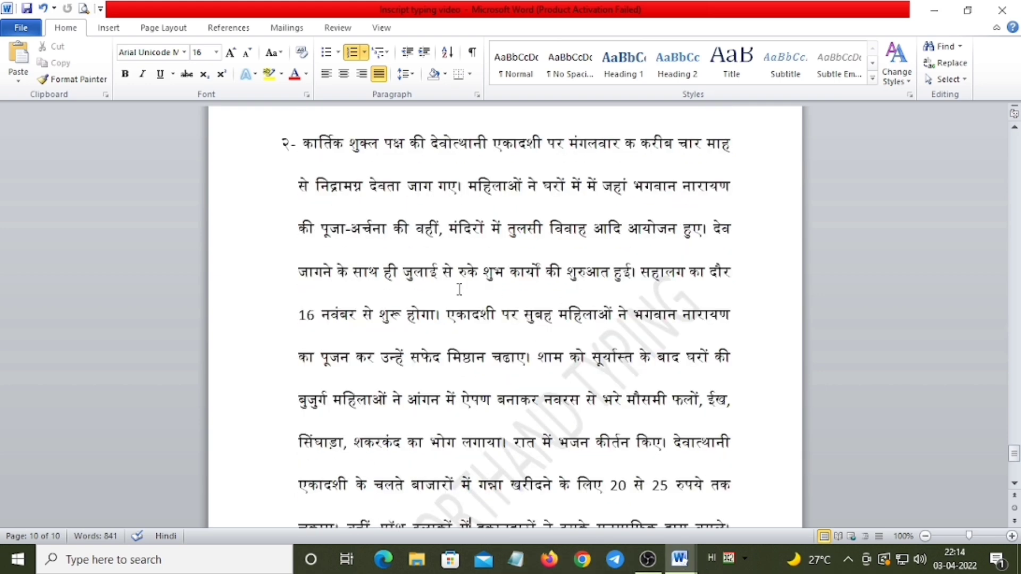